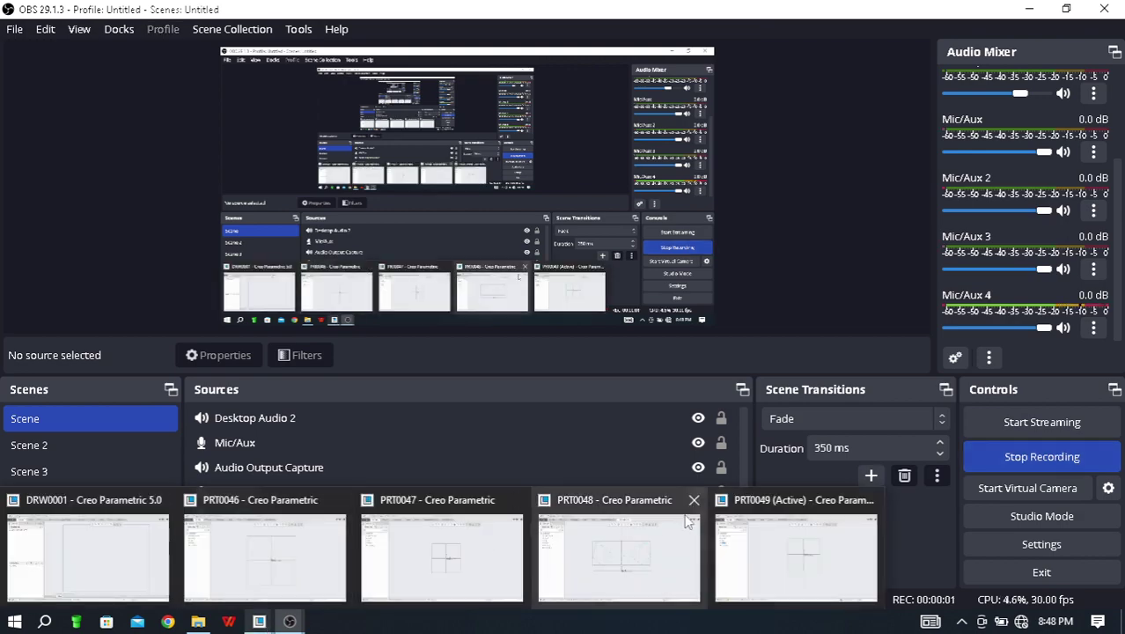
Step: Switch to the Creo Parametric window showing part PRT0049
left_click(794, 550)
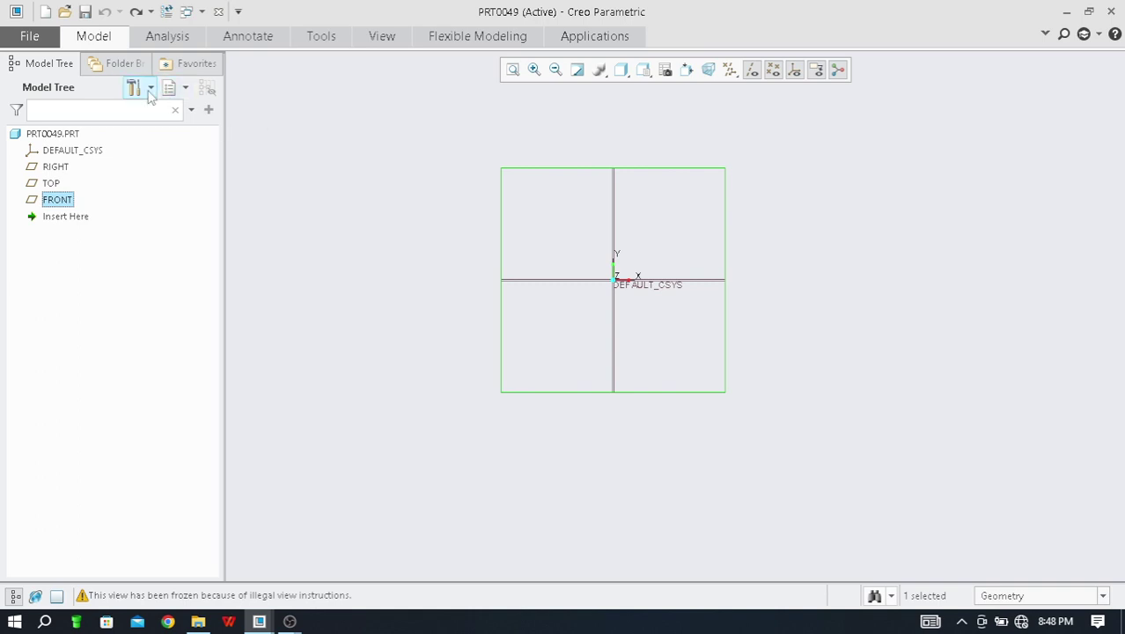
Step: Create solid part PRT0050 from the mmns_harn_part template instead of the default template
left_click(29, 36)
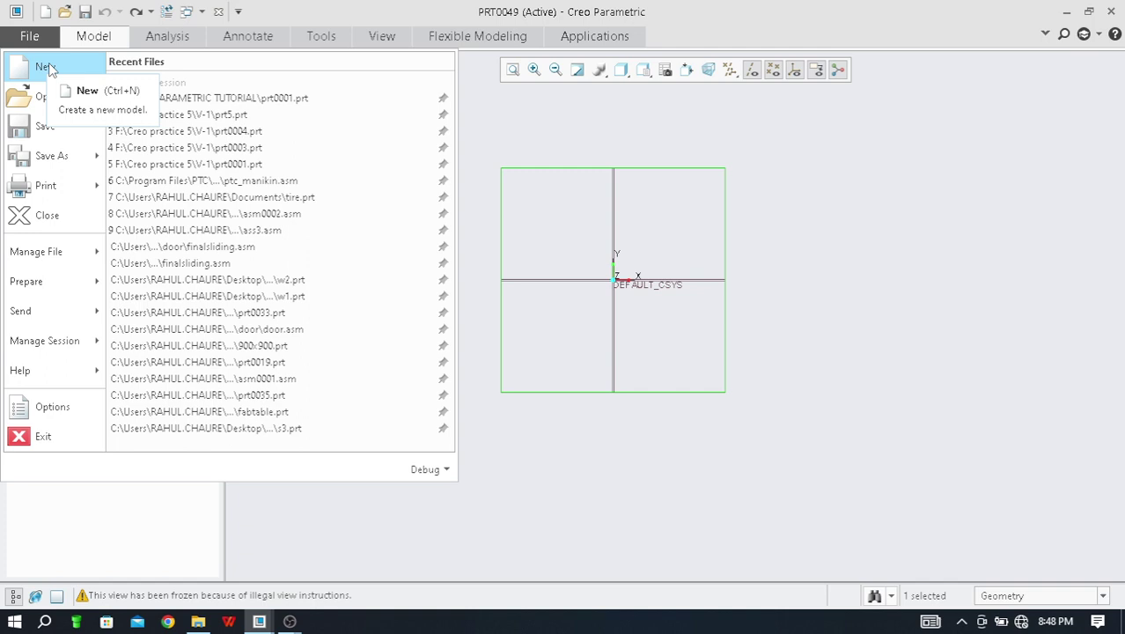
left_click(48, 69)
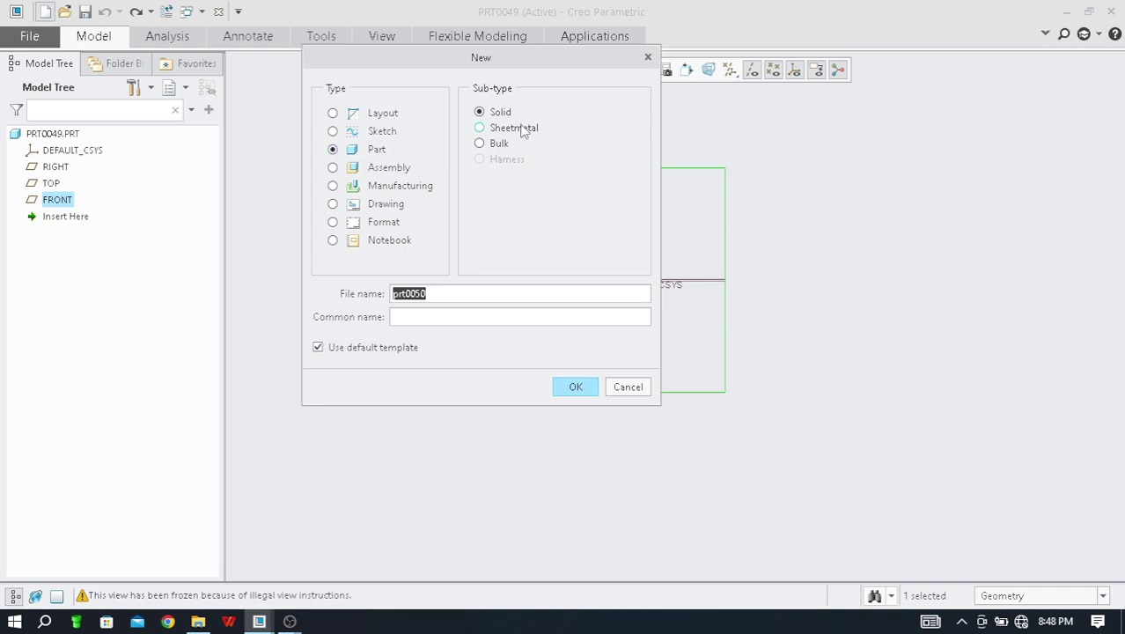
left_click(318, 348)
left_click(566, 387)
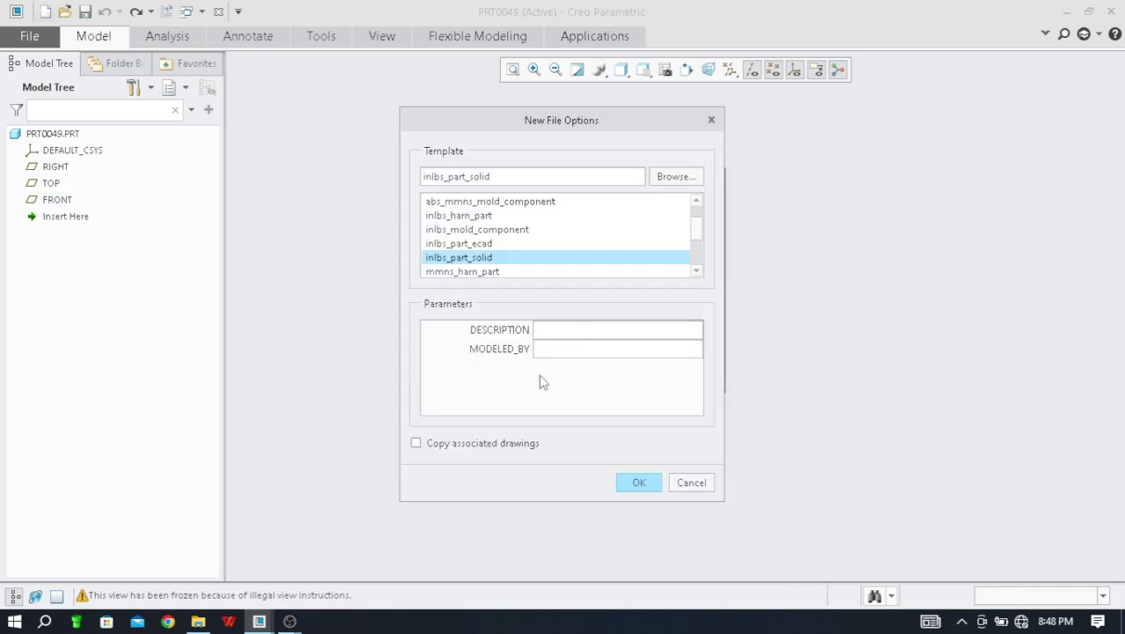
left_click(469, 272)
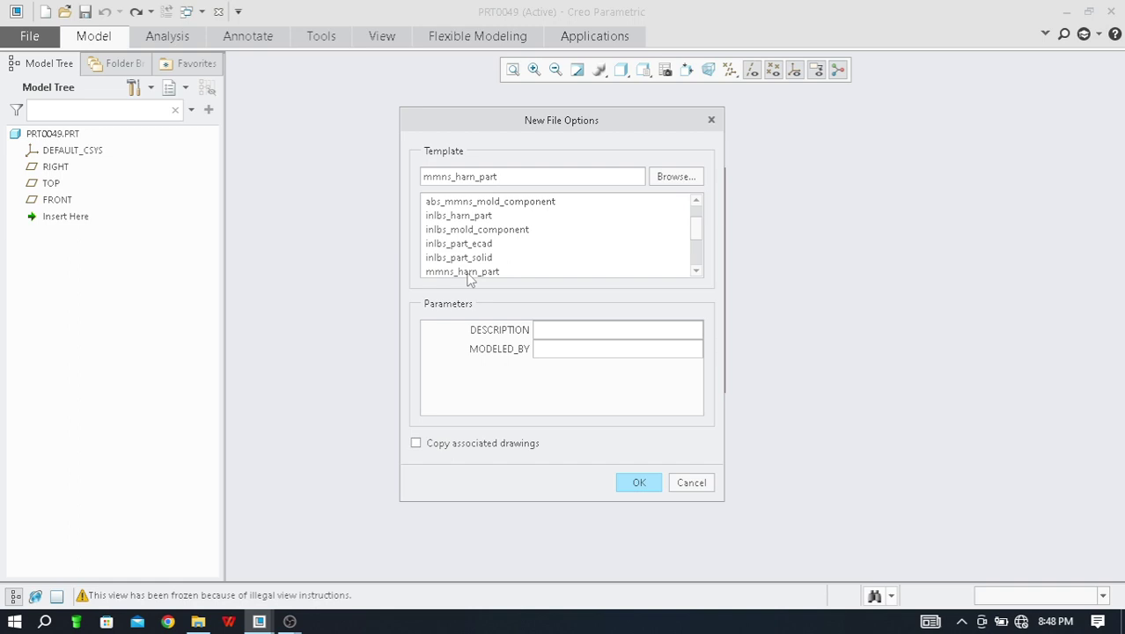
left_click(635, 483)
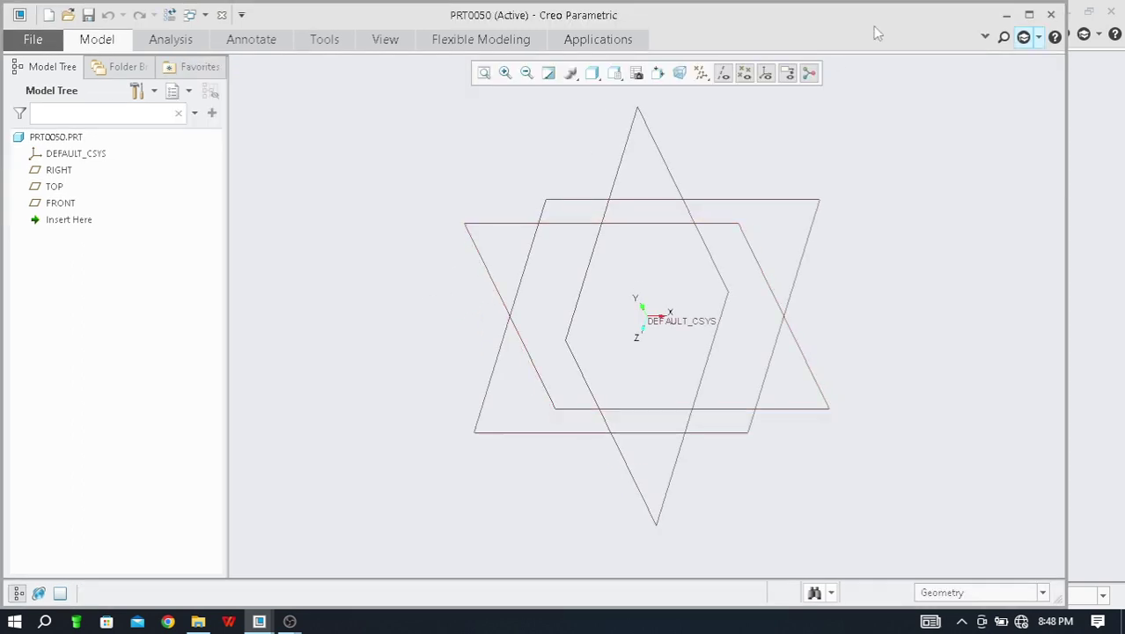
Step: Maximize the Creo window and narrow the Model Tree to widen the graphics area
left_click(1028, 15)
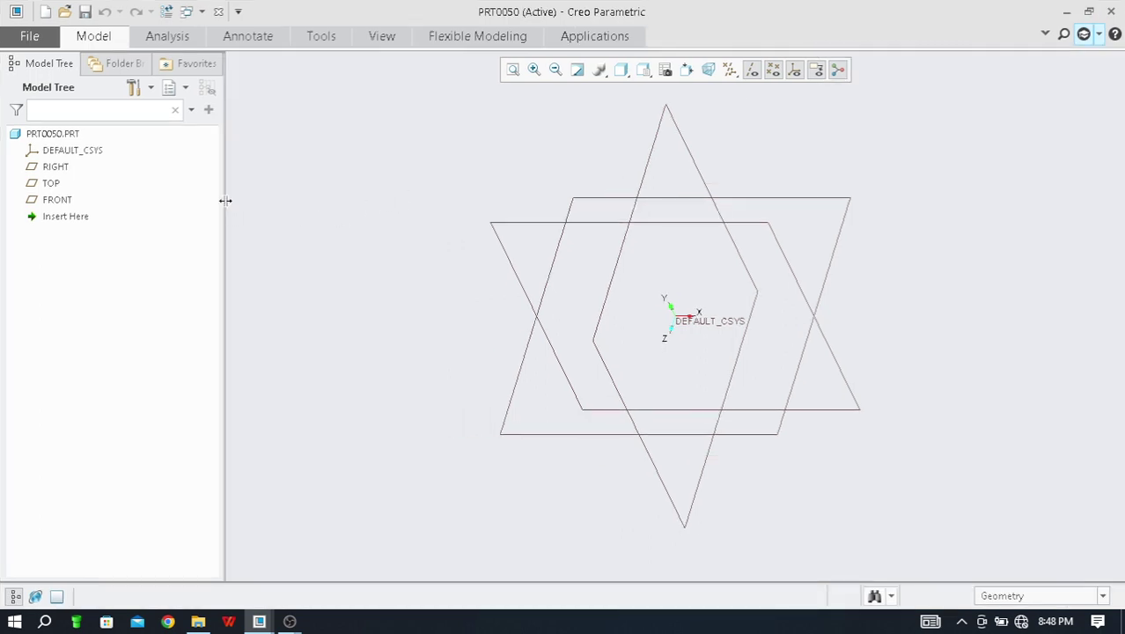
left_click_drag(225, 201, 209, 201)
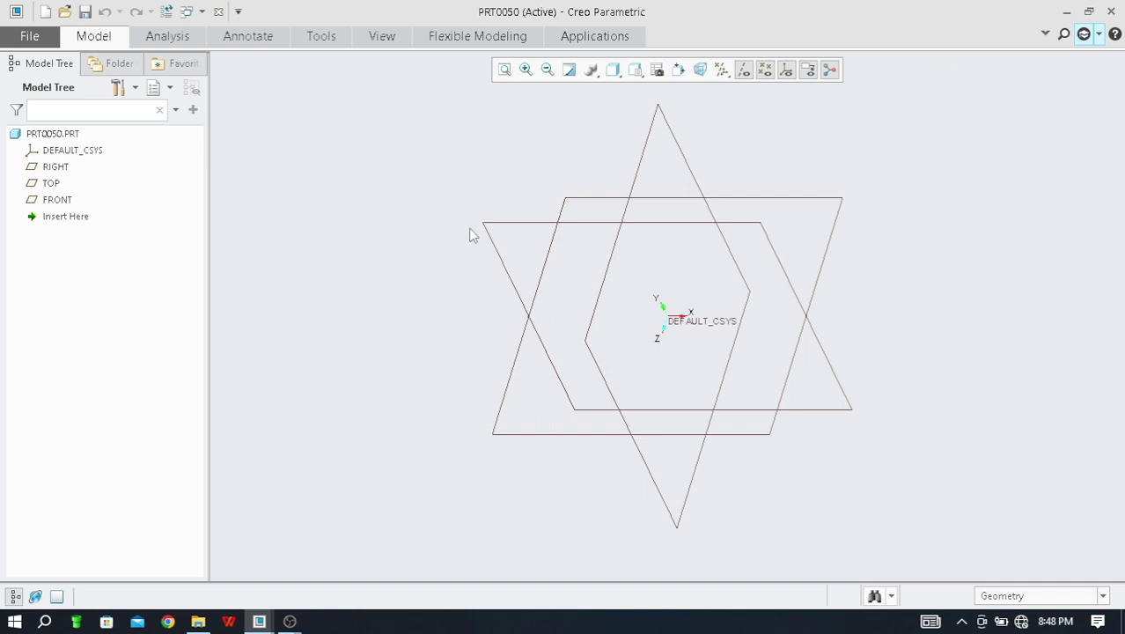
scroll(815, 220, "down", 3)
scroll(814, 220, "up", 3)
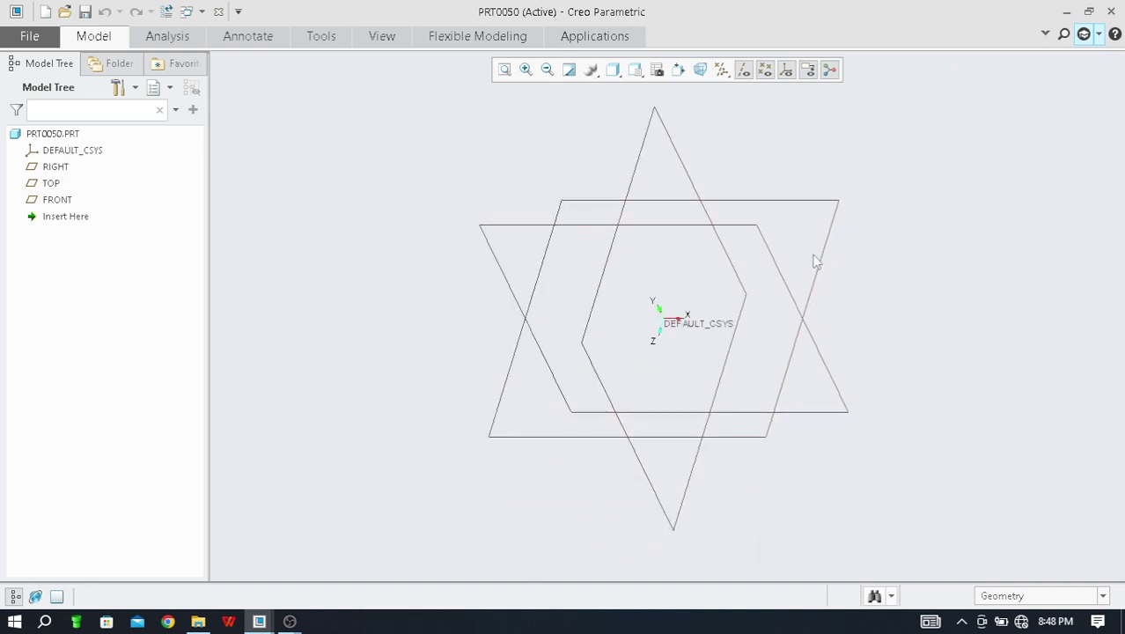
scroll(814, 259, "down", 3)
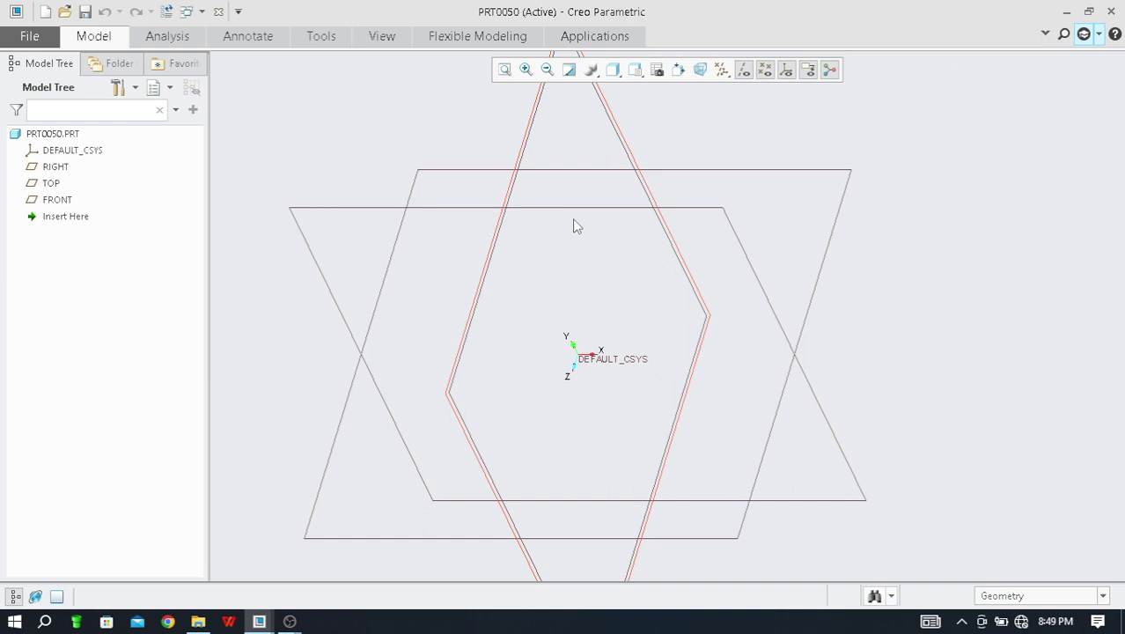
Step: Start a sketch on the FRONT datum plane, oriented face-on to the screen
left_click(69, 200)
left_click(98, 42)
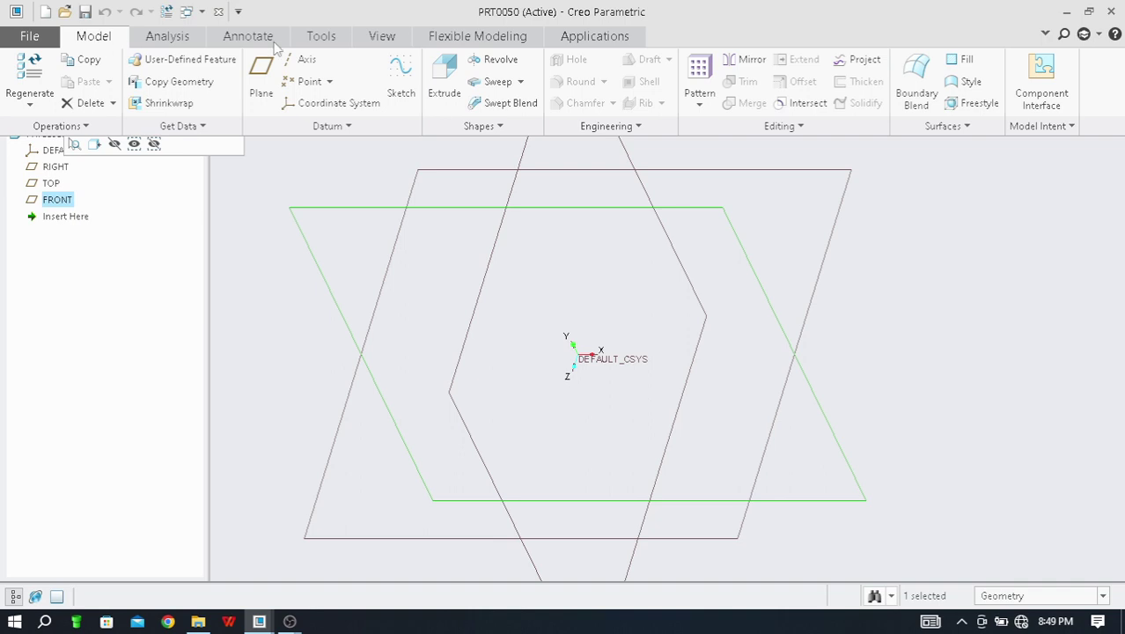
left_click(397, 81)
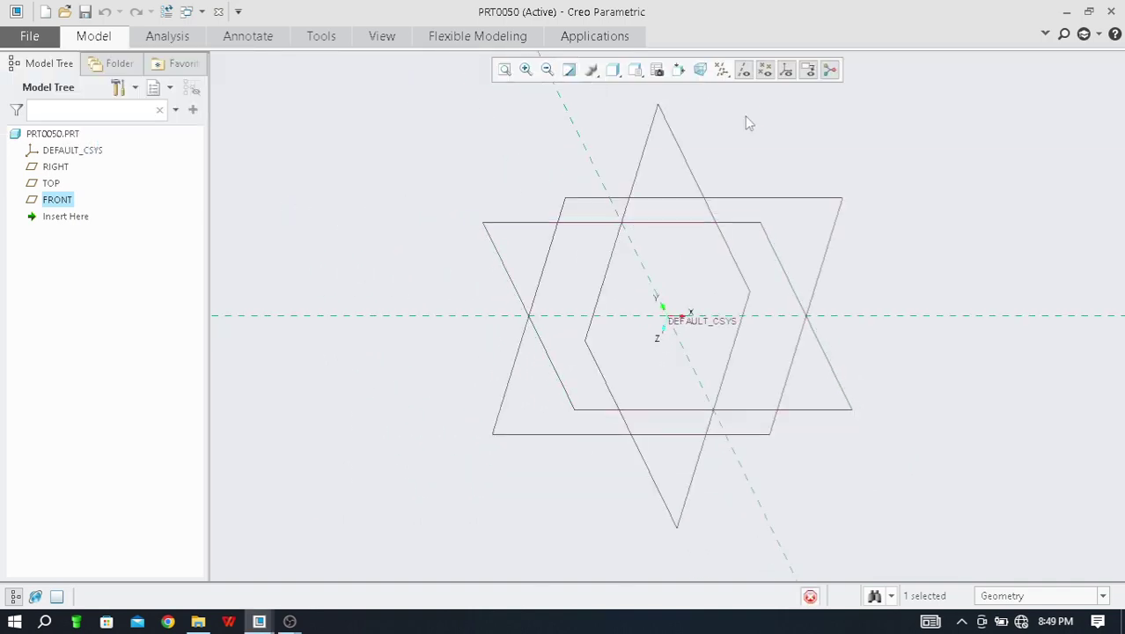
left_click(745, 74)
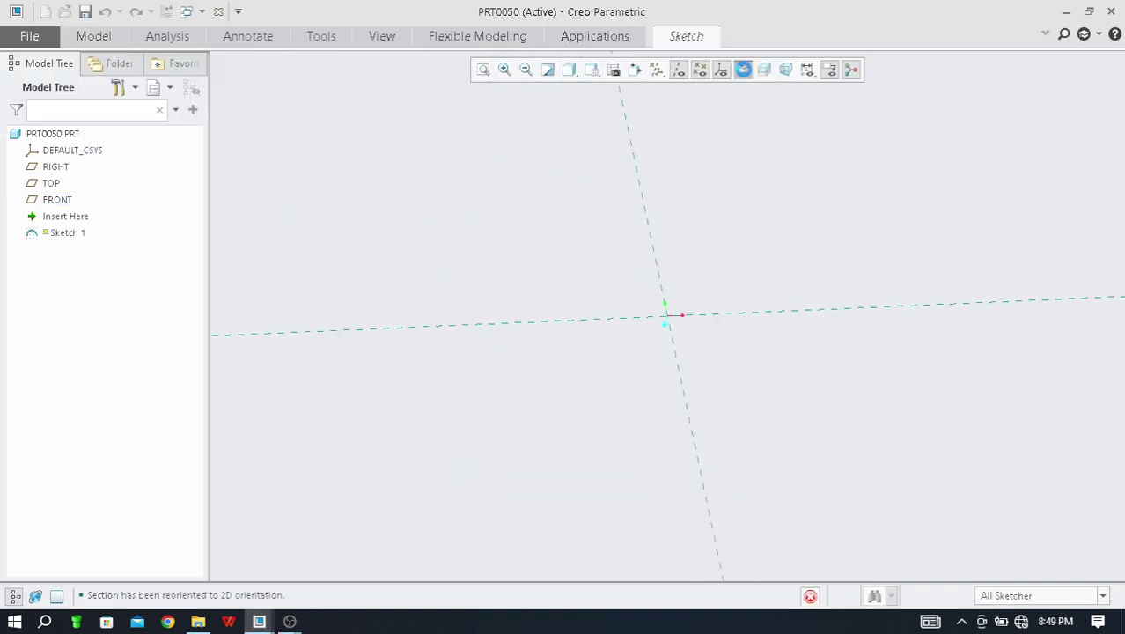
Step: Draw a closed six-line polygon with one vertex at the origin using the Line tool
left_click(686, 37)
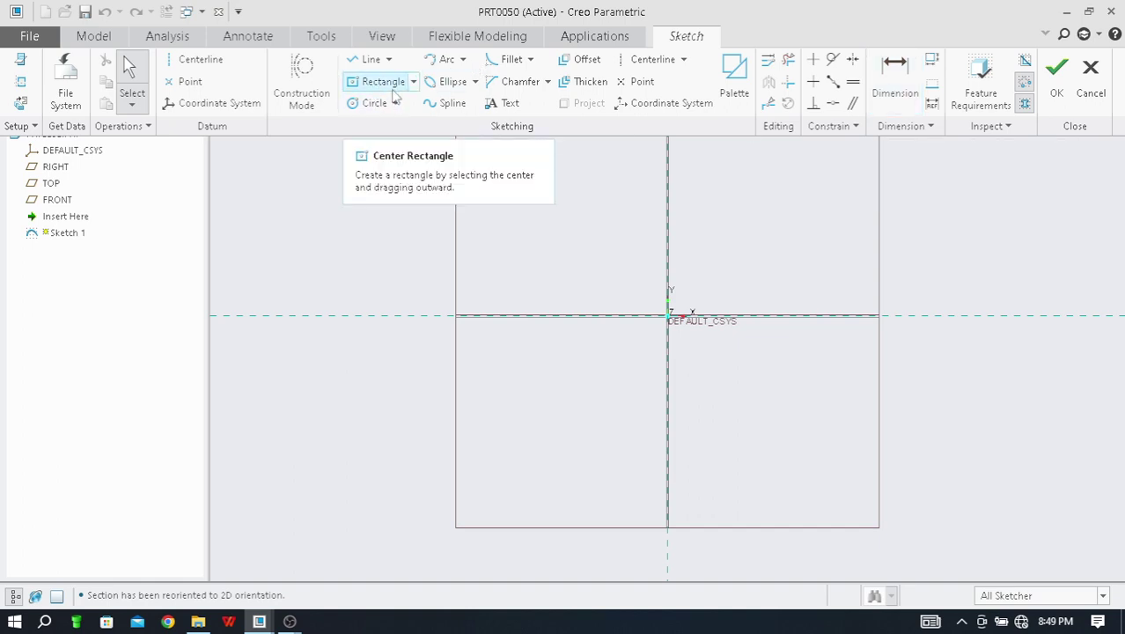
left_click(377, 60)
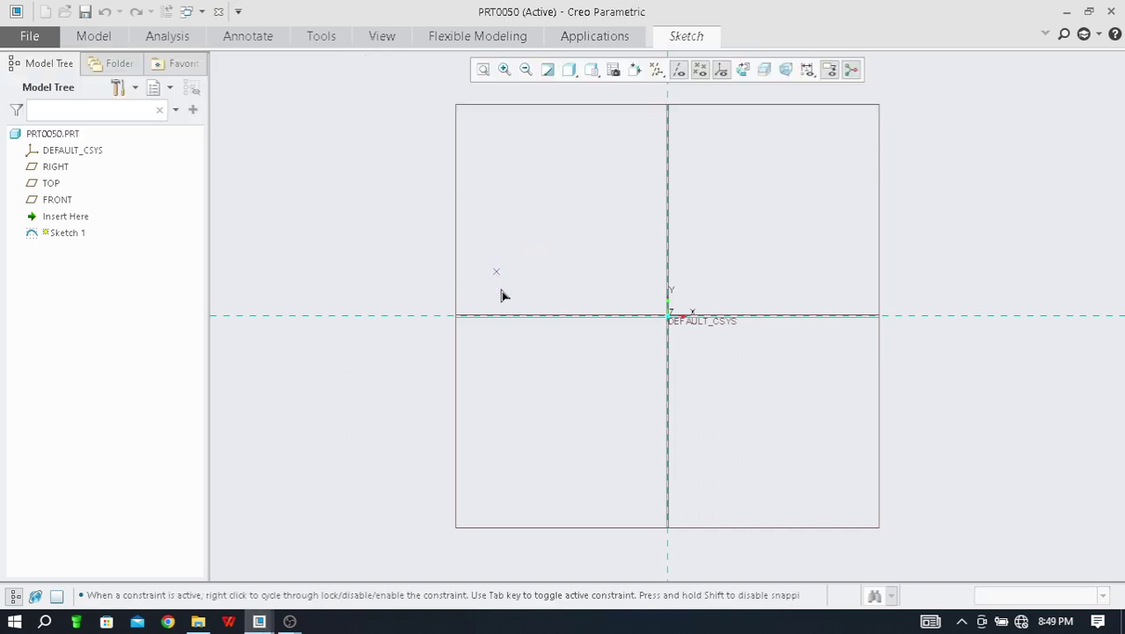
left_click(516, 212)
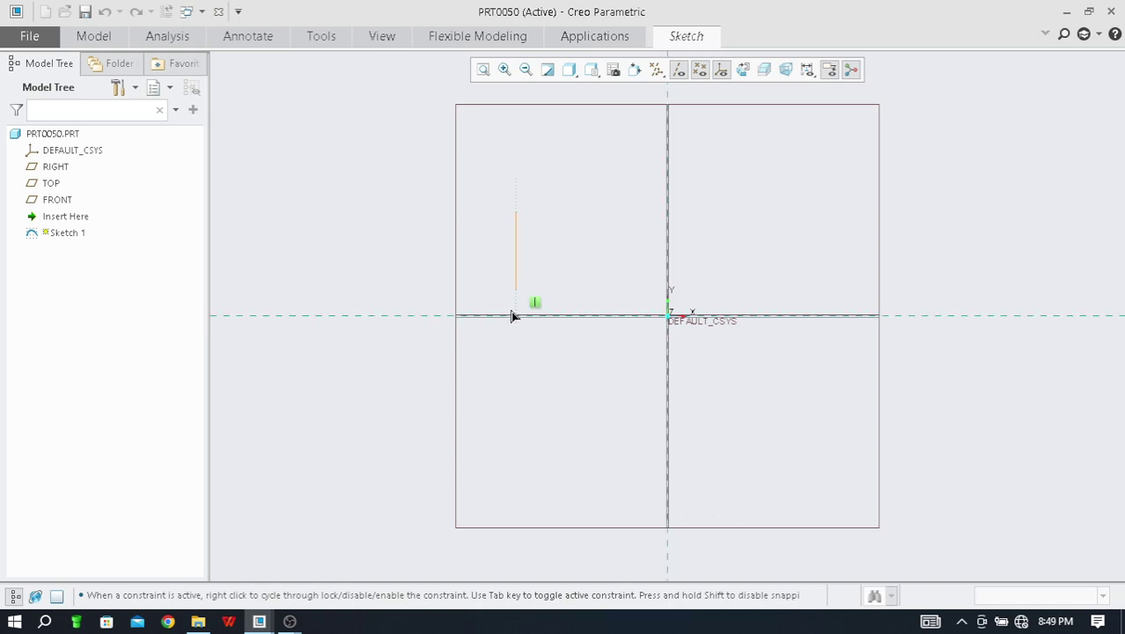
left_click(516, 385)
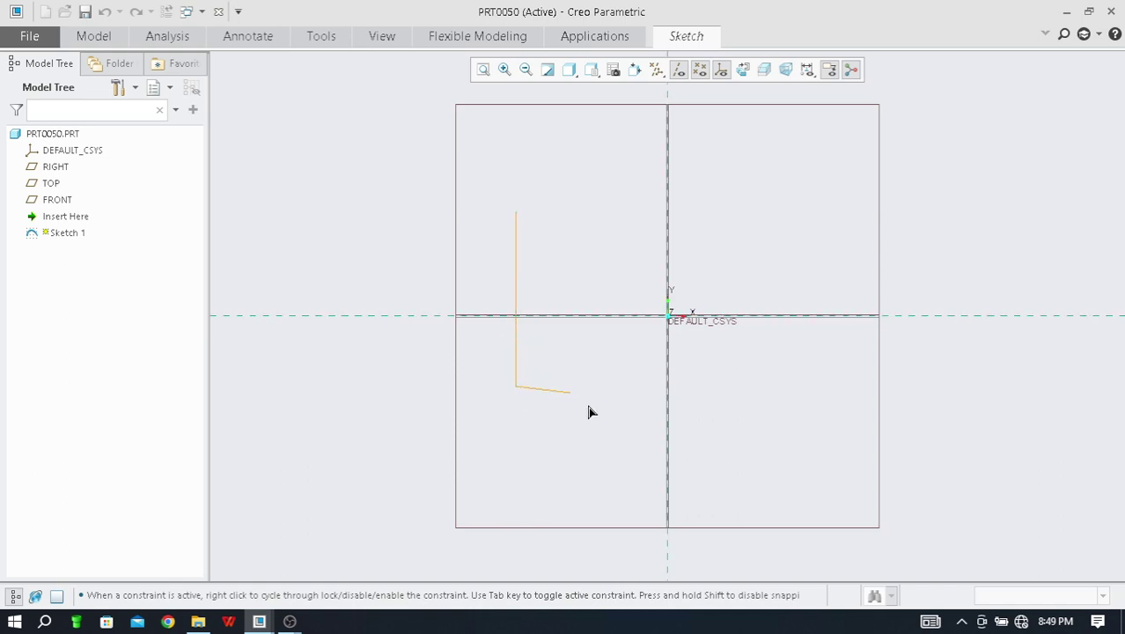
left_click(759, 421)
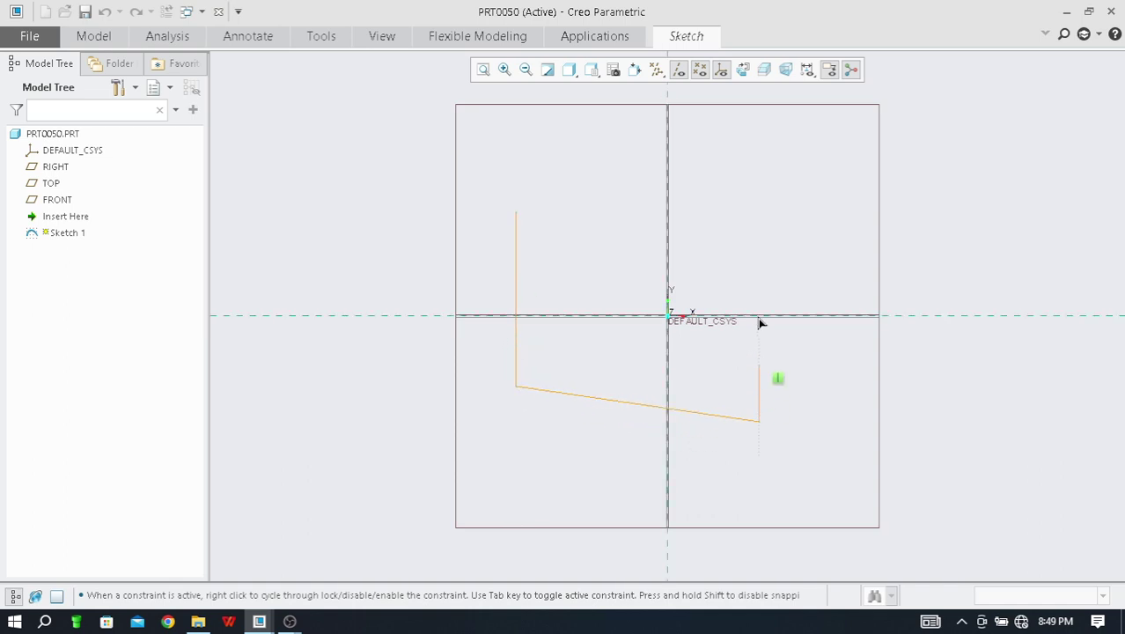
left_click(668, 315)
left_click(748, 160)
left_click(599, 180)
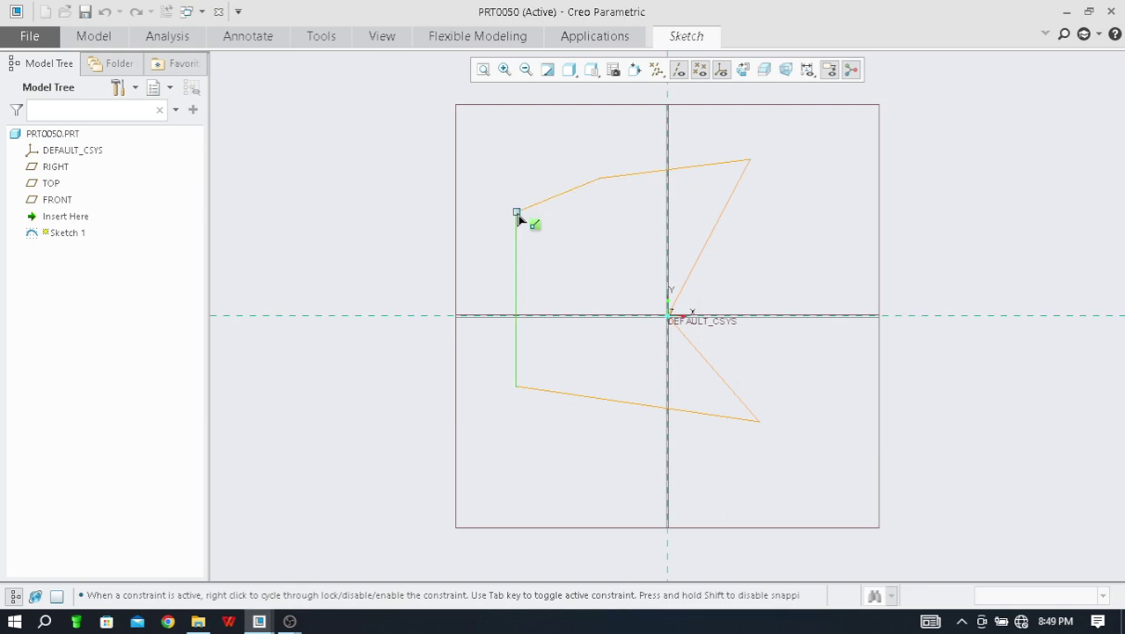
left_click(515, 212)
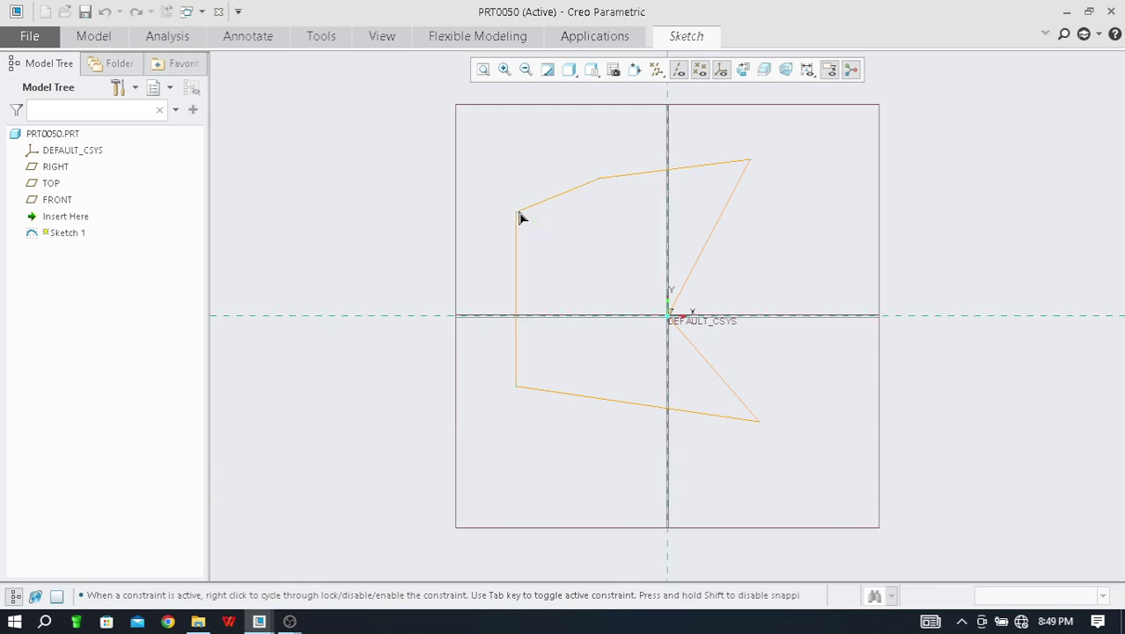
middle_click(484, 152)
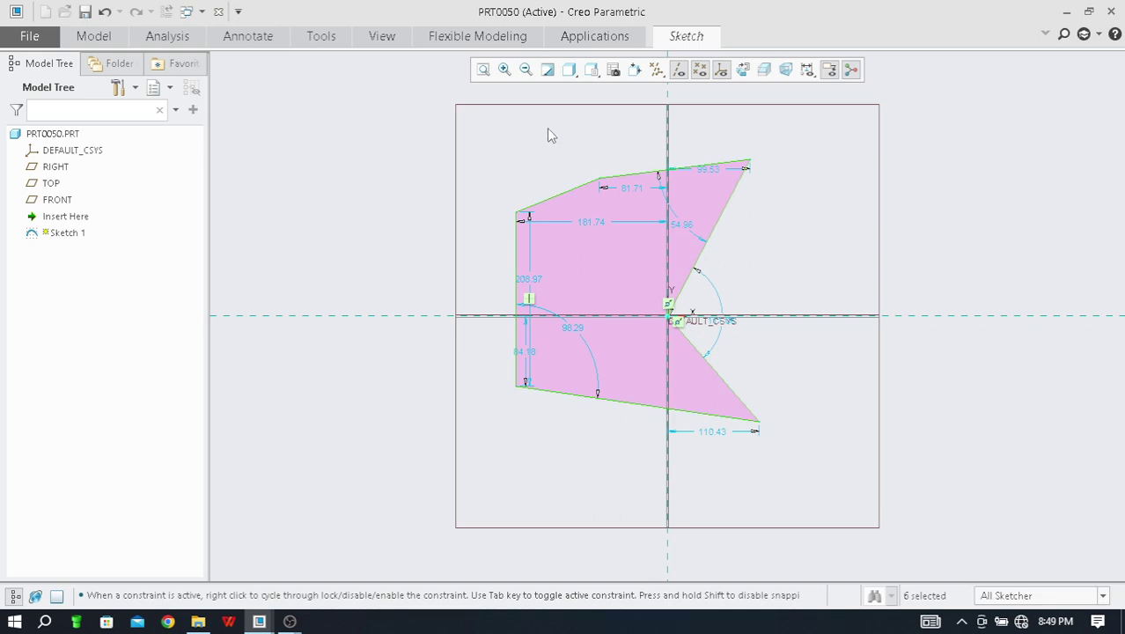
Step: Bring the Sketch tab's tools back into view
left_click(686, 37)
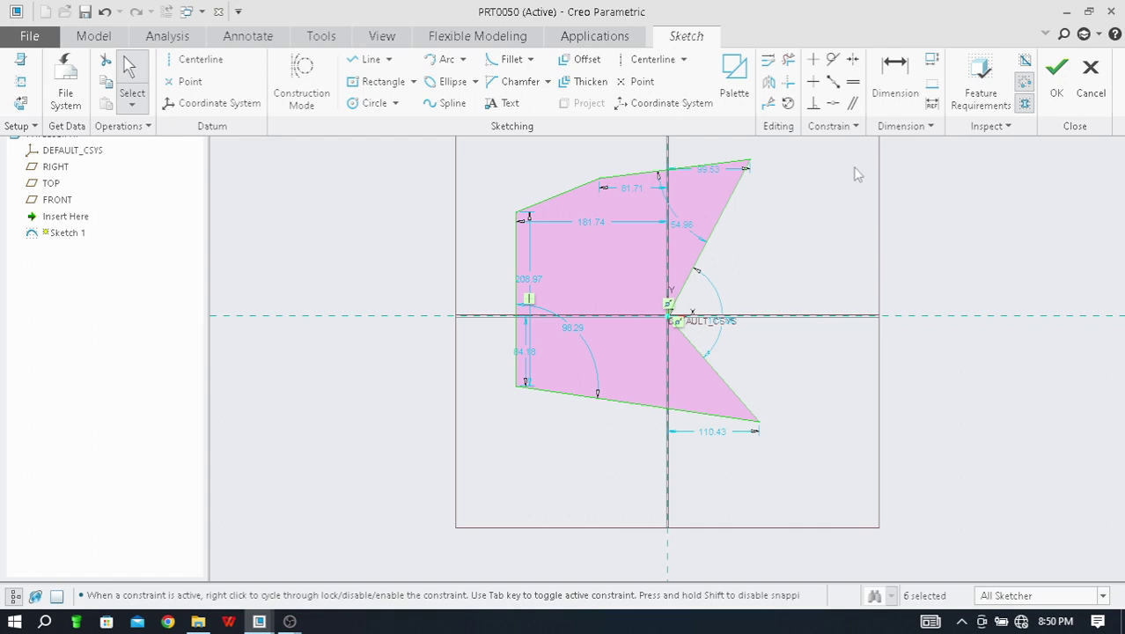
Step: Dimension the top-right and bottom-right vertices vertically at 400
left_click(895, 77)
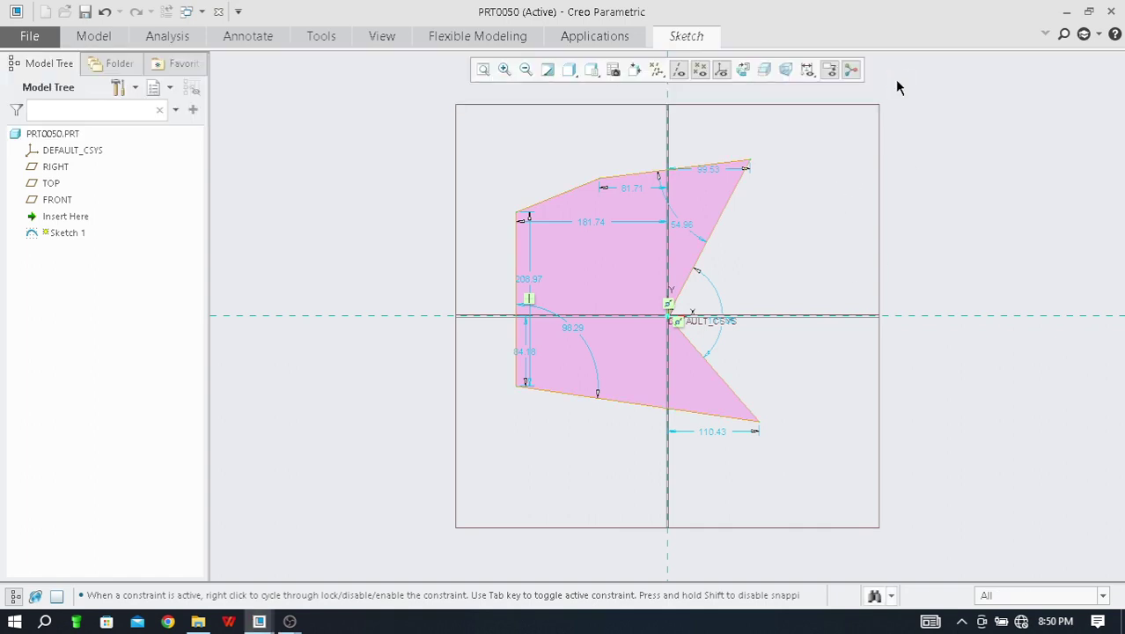
left_click(749, 162)
left_click(758, 421)
middle_click(791, 275)
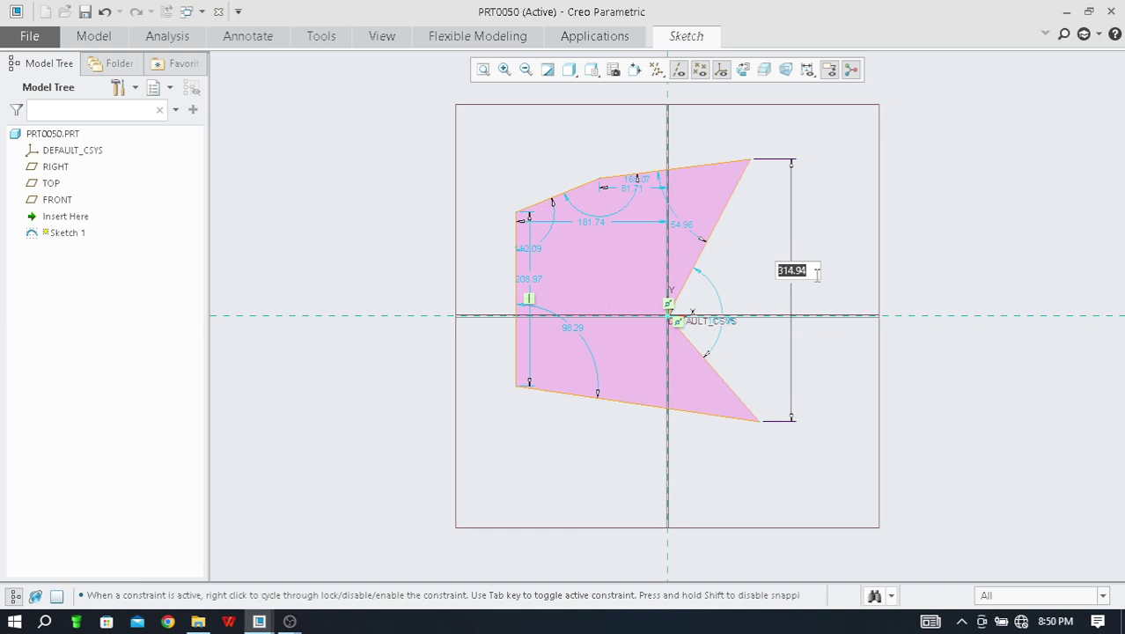
type("400")
key("Return")
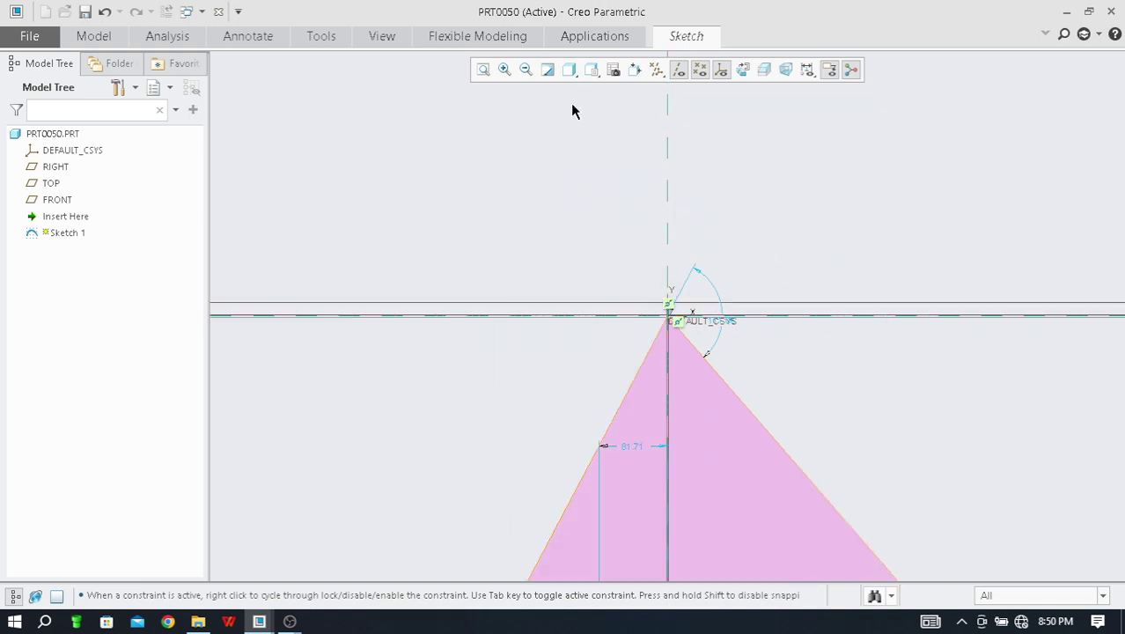
Step: Change the right-hand vertical dimension from 400 to 200 and refit the sketch
left_click(482, 72)
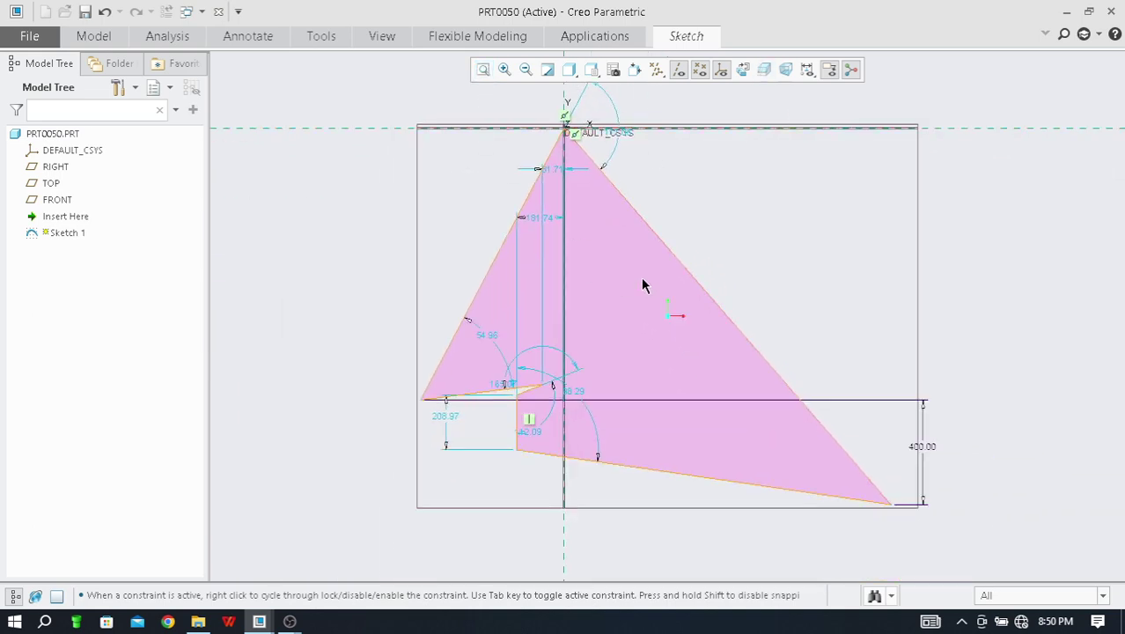
scroll(745, 247, "up", 3)
scroll(786, 284, "down", 2)
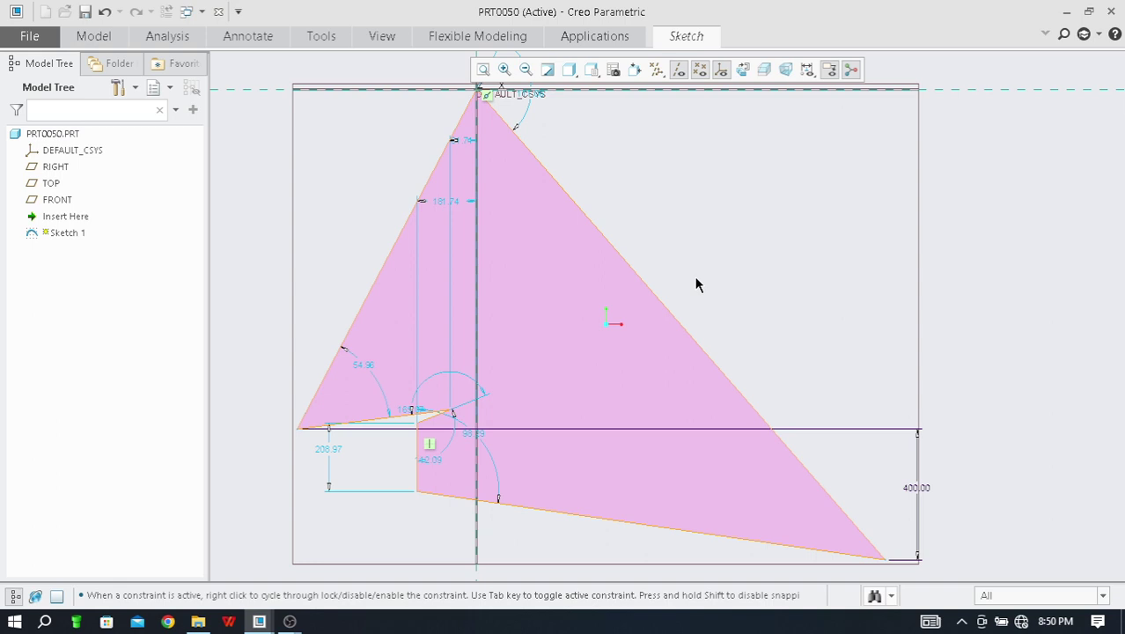
scroll(695, 283, "down", 2)
scroll(622, 155, "up", 2)
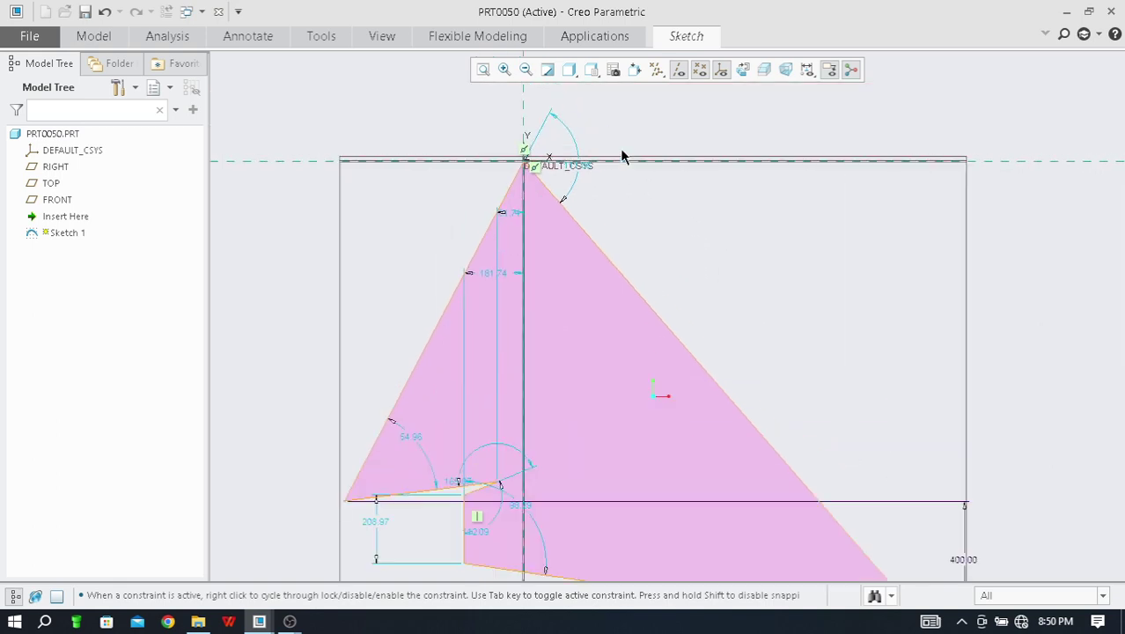
scroll(625, 208, "down", 2)
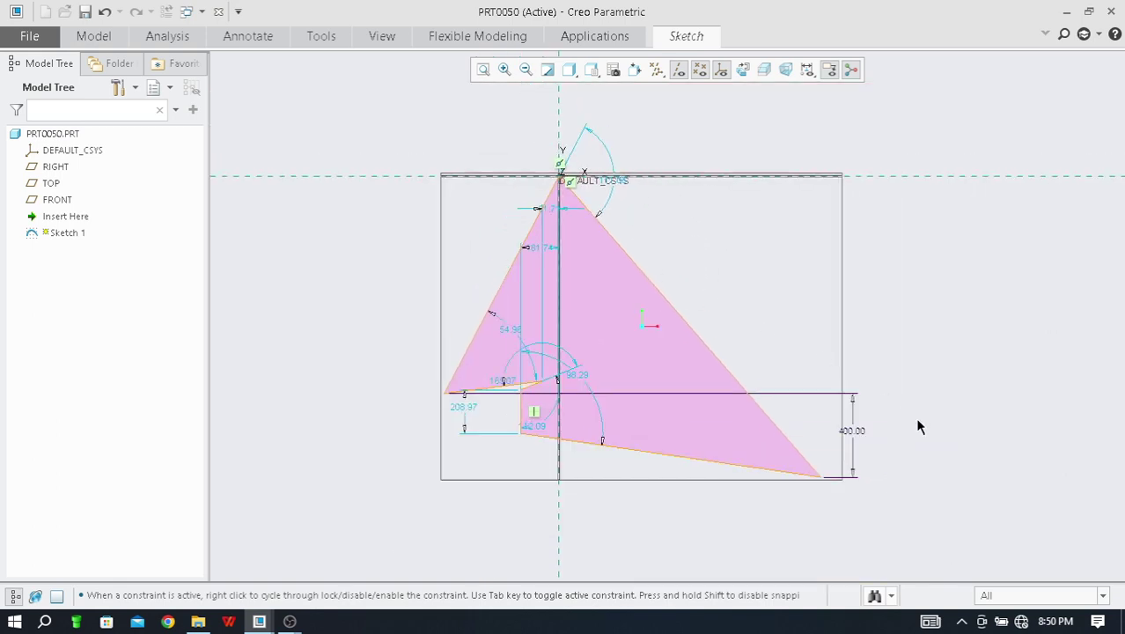
double_click(850, 430)
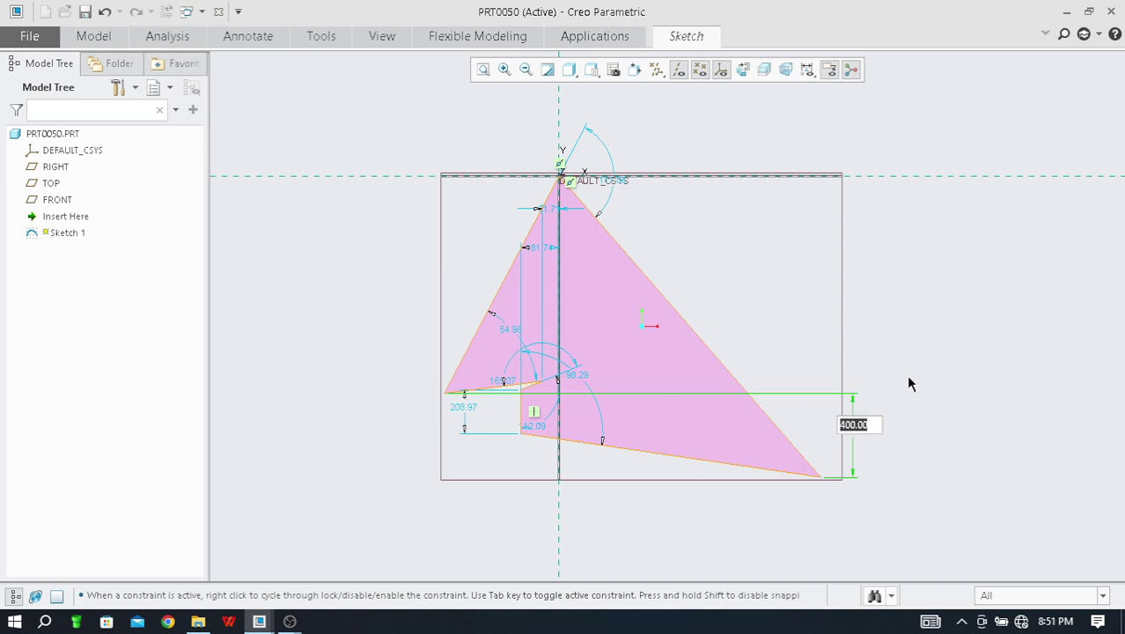
type("100")
key("Return")
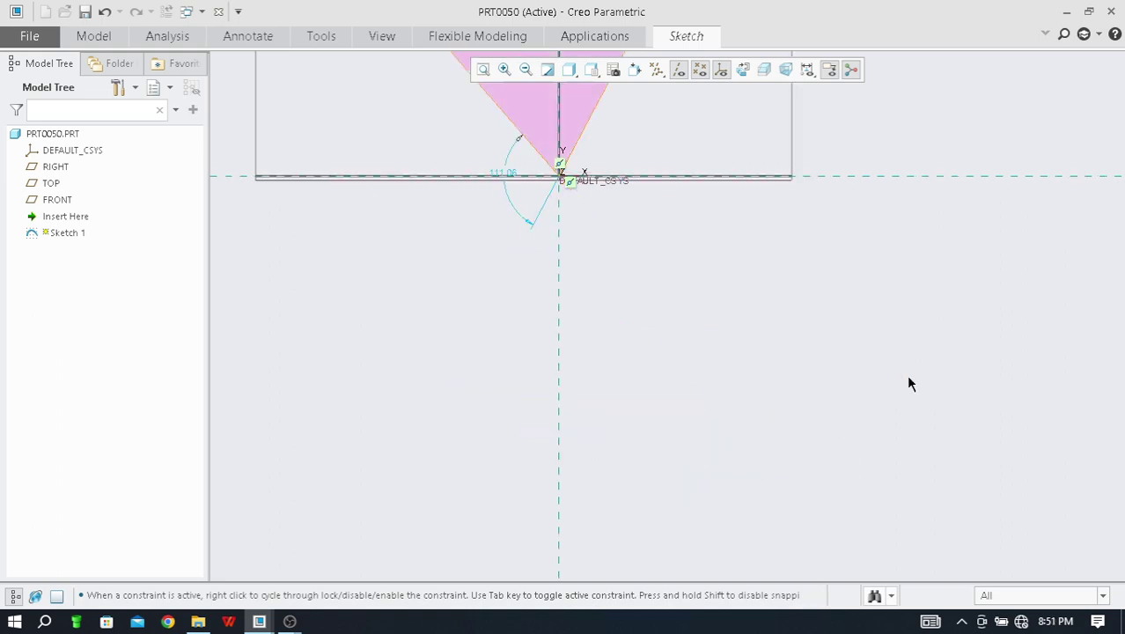
left_click(482, 68)
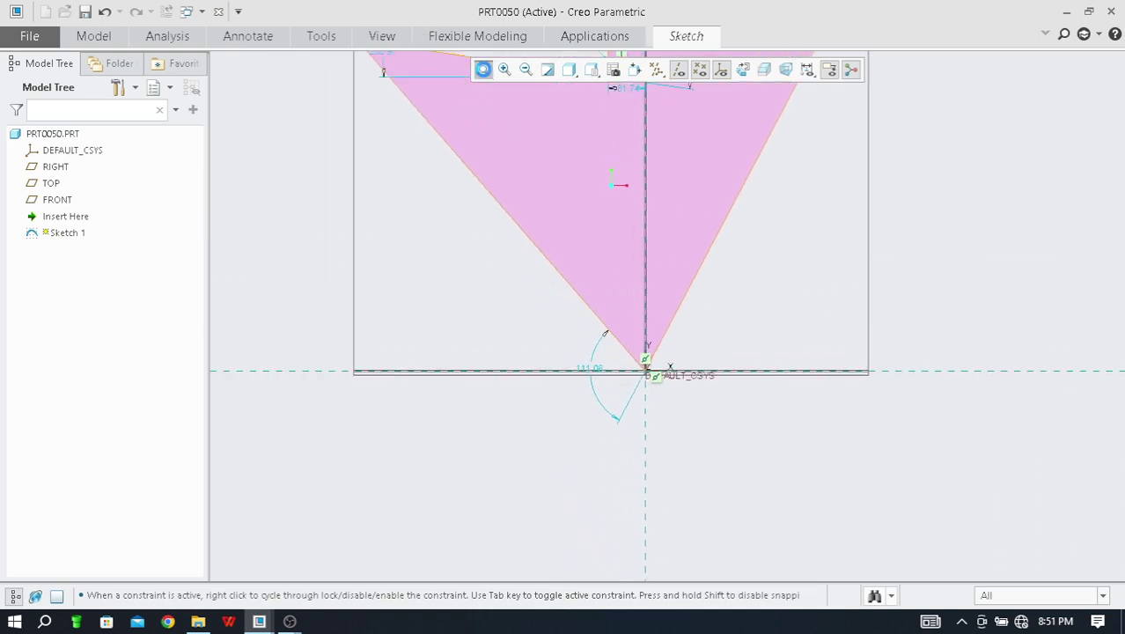
scroll(911, 144, "up", 2)
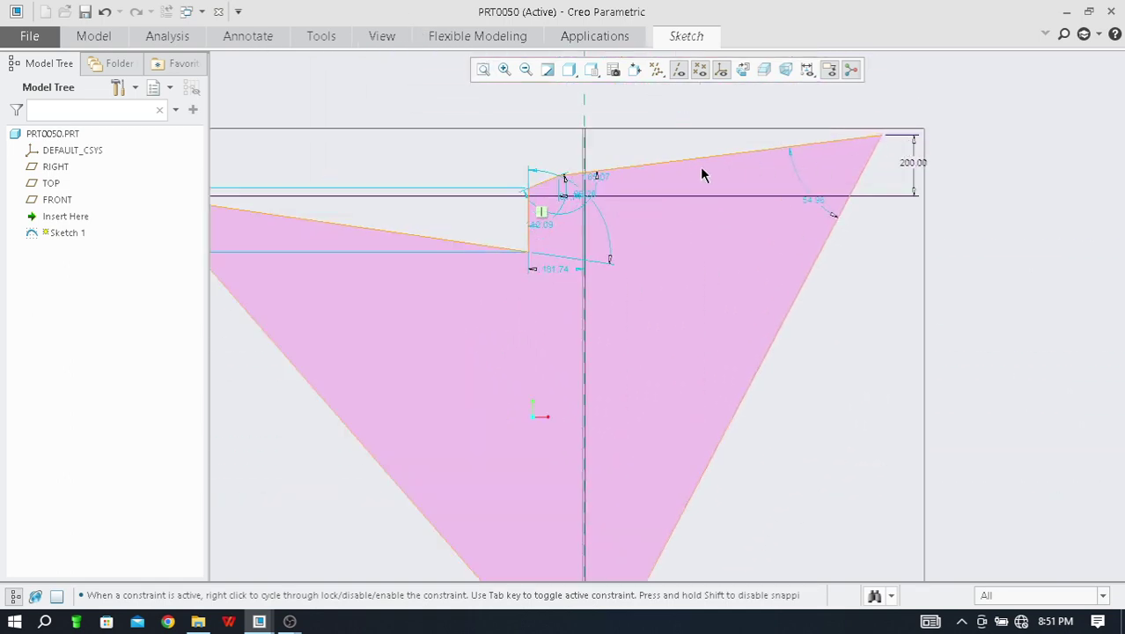
scroll(633, 195, "down", 1)
scroll(634, 195, "down", 1)
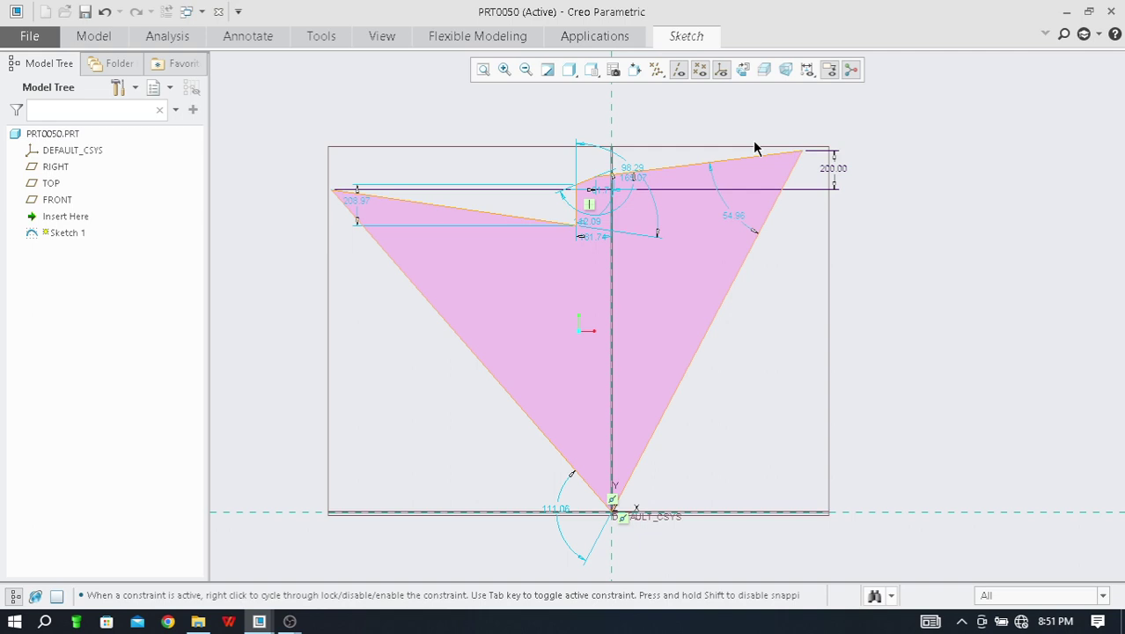
Step: Add a 2089.45 length dimension along the polygon's long right edge
left_click(681, 39)
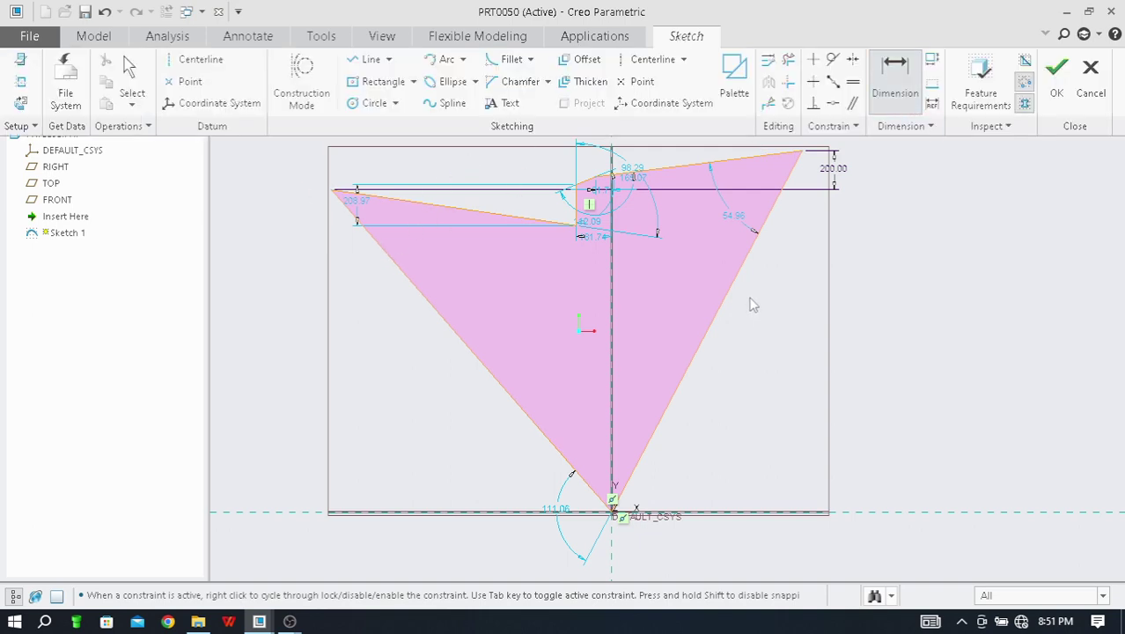
left_click(876, 256)
left_click(706, 37)
left_click(803, 253)
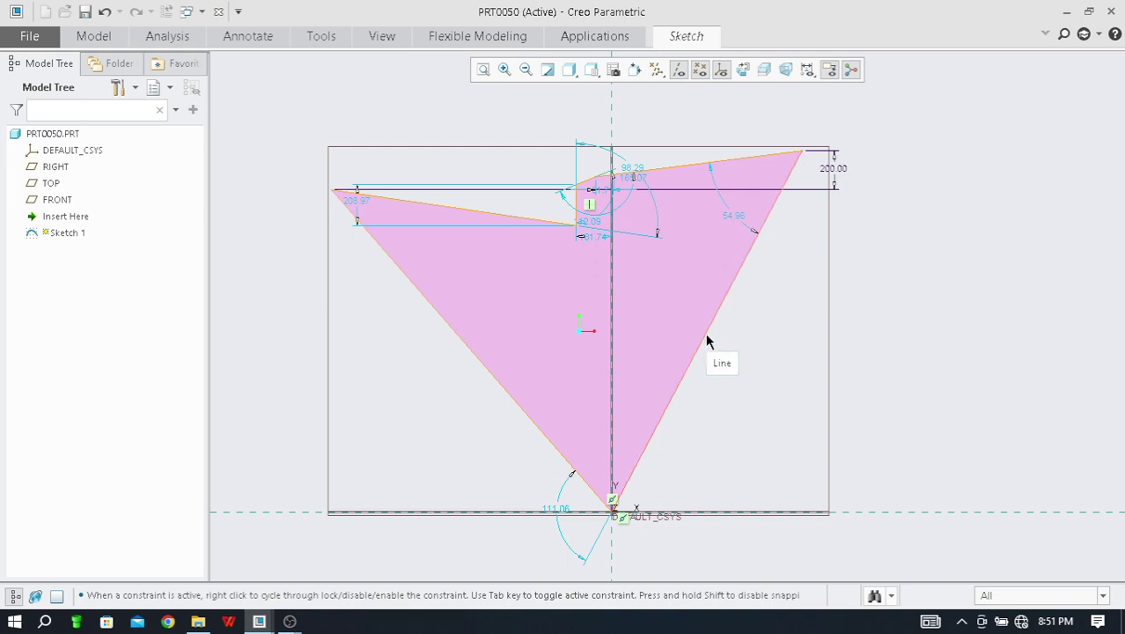
middle_click(767, 364)
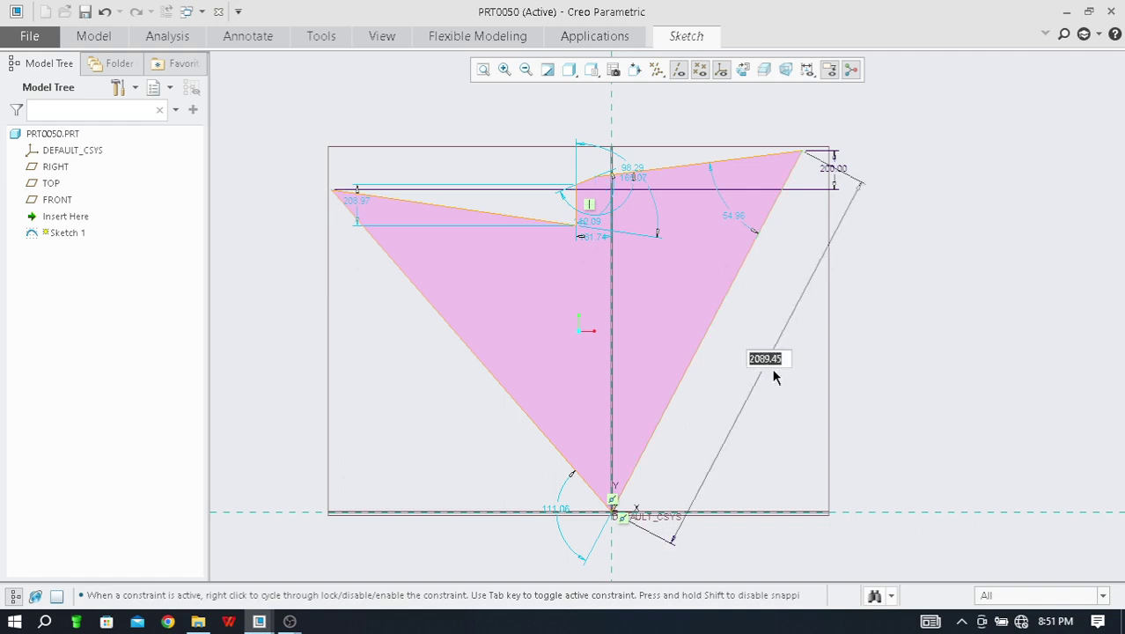
middle_click(893, 283)
Step: Accept the sketch with OK to finish Sketch 1 and return to the part
left_click(697, 43)
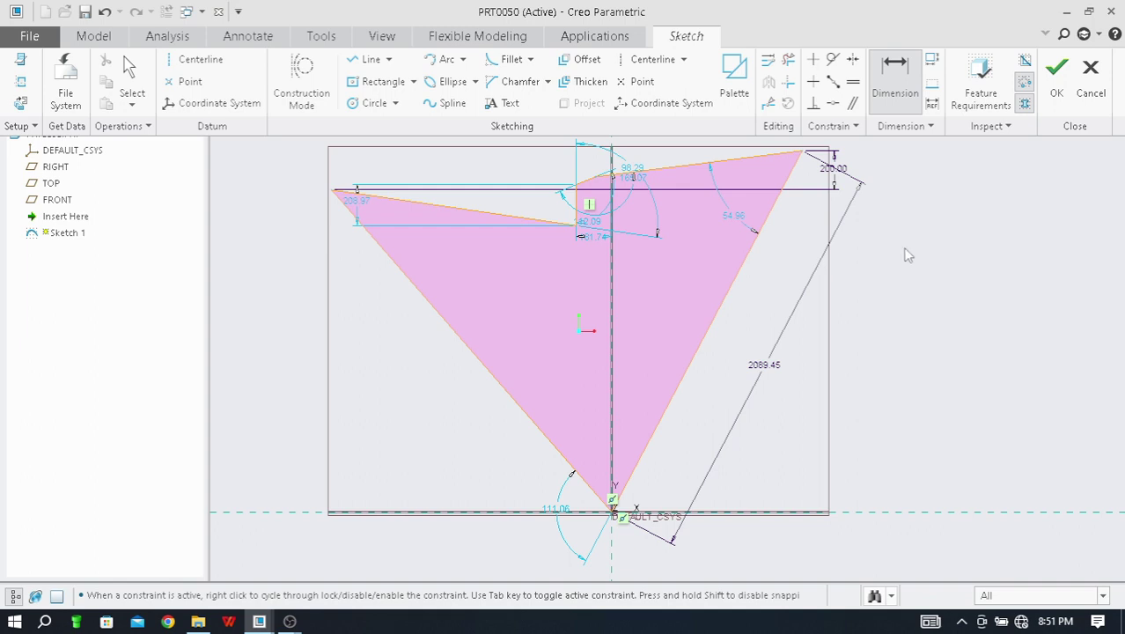
left_click(1056, 72)
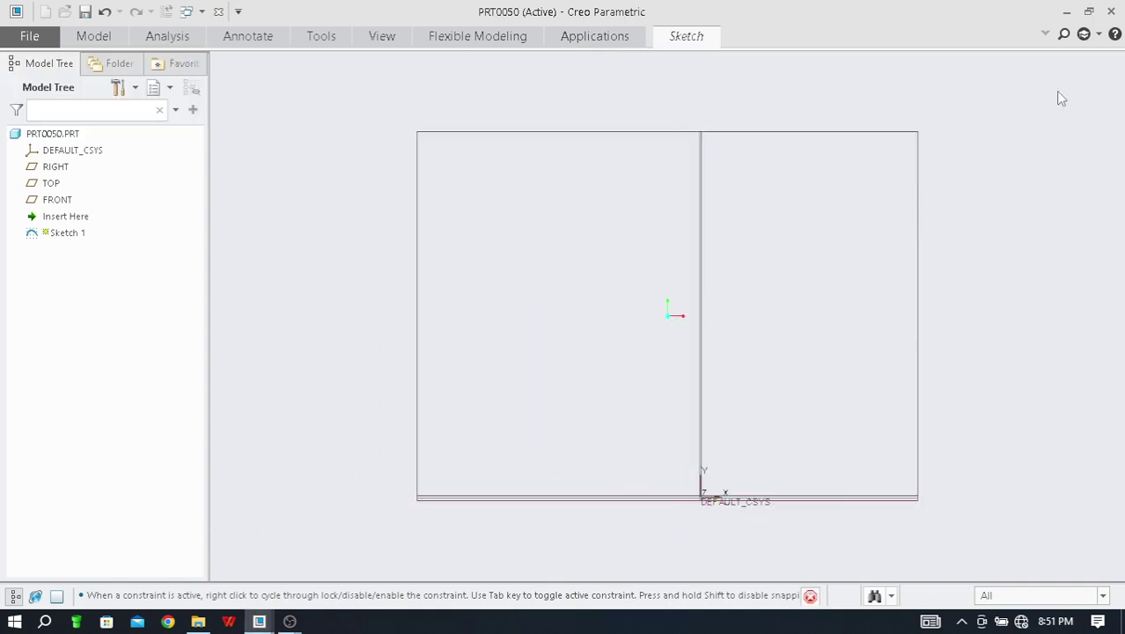